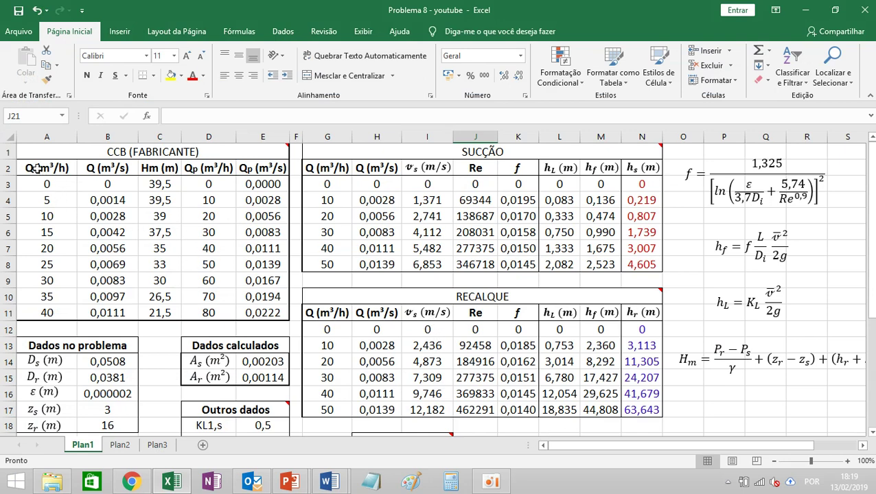
Step: Highlight the flow Q (m³/h) and head Hm (m) columns of the CCB (FABRICANTE) table to review the single-pump data
drag(47, 168, 48, 313)
drag(147, 172, 165, 310)
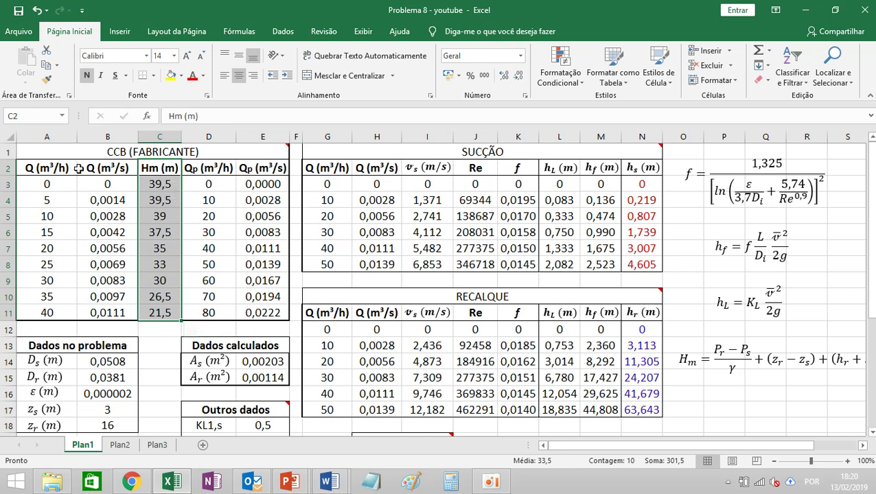
drag(46, 168, 43, 312)
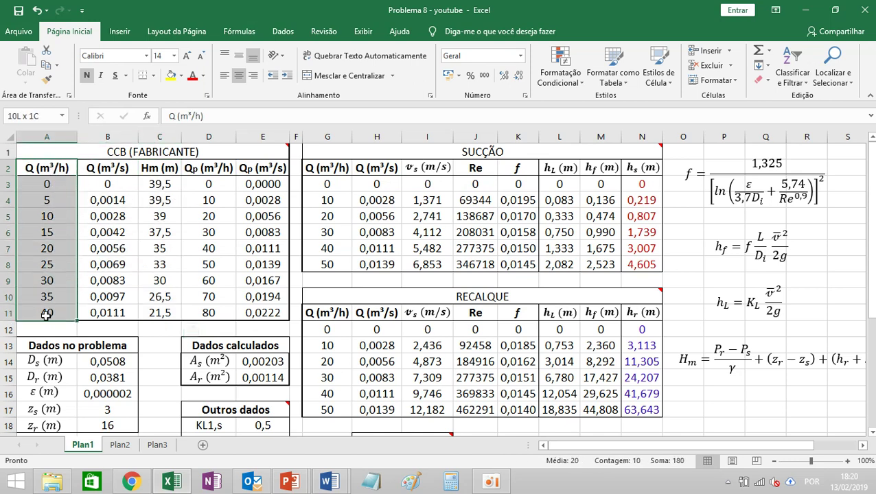
drag(161, 168, 165, 309)
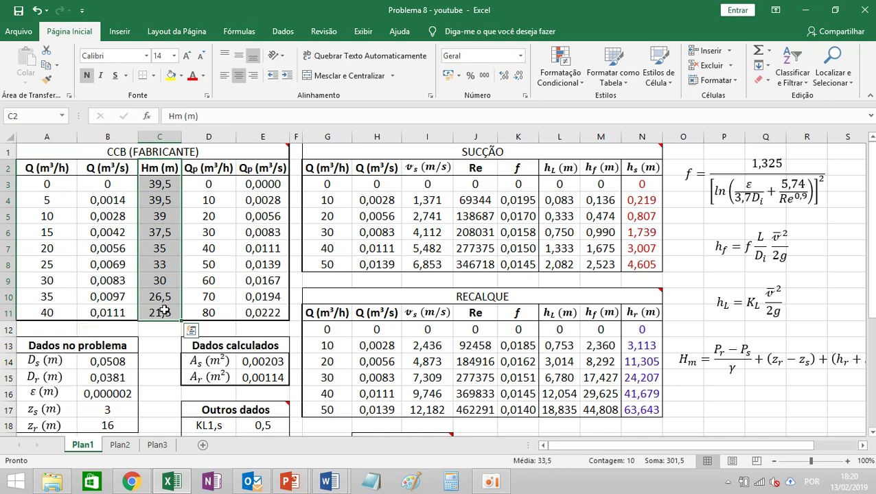
click(157, 172)
drag(158, 171, 158, 314)
drag(150, 174, 161, 314)
drag(41, 168, 50, 311)
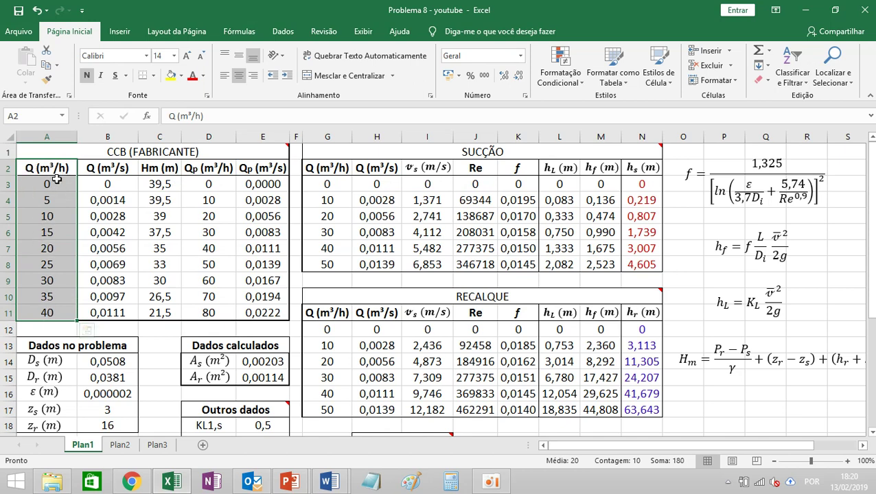
Step: Highlight the parallel flow Qp (m³/h) column of the CCB table, followed by the Q (m³/h) and Hm (m) columns together
drag(203, 173, 216, 311)
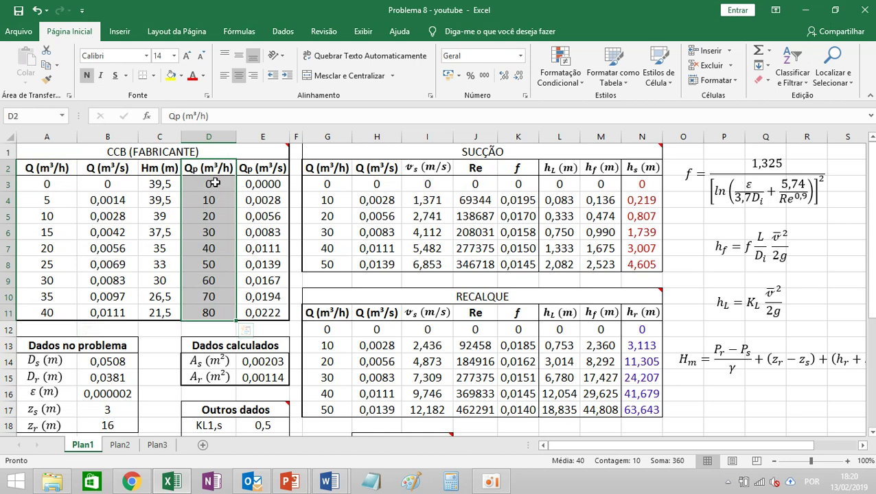
drag(53, 166, 42, 314)
drag(164, 167, 165, 313)
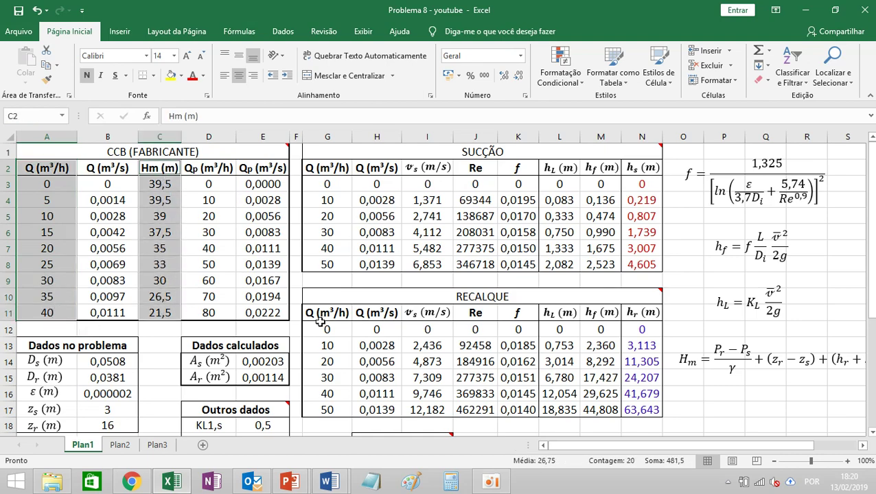
Step: Move the pump curves chart up and to the left, closer to the CCS table
scroll(714, 383, down, 3)
scroll(686, 446, right, 2)
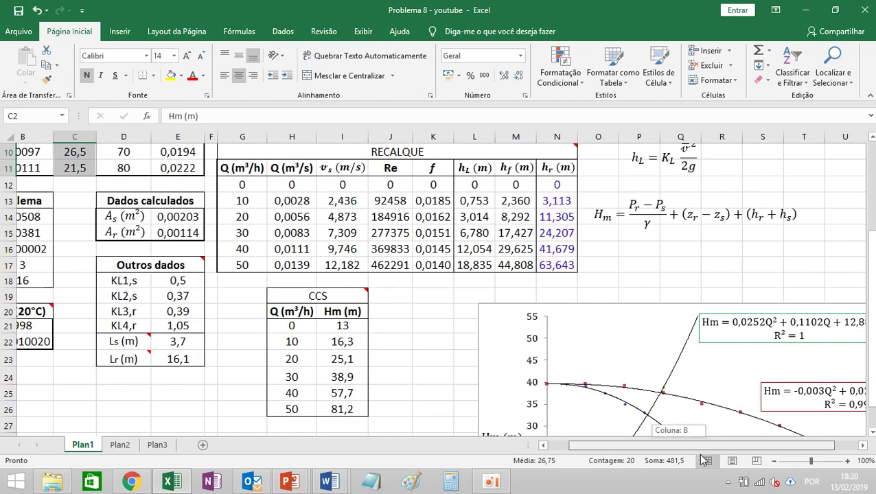
scroll(701, 446, right, 1)
drag(575, 328, 497, 310)
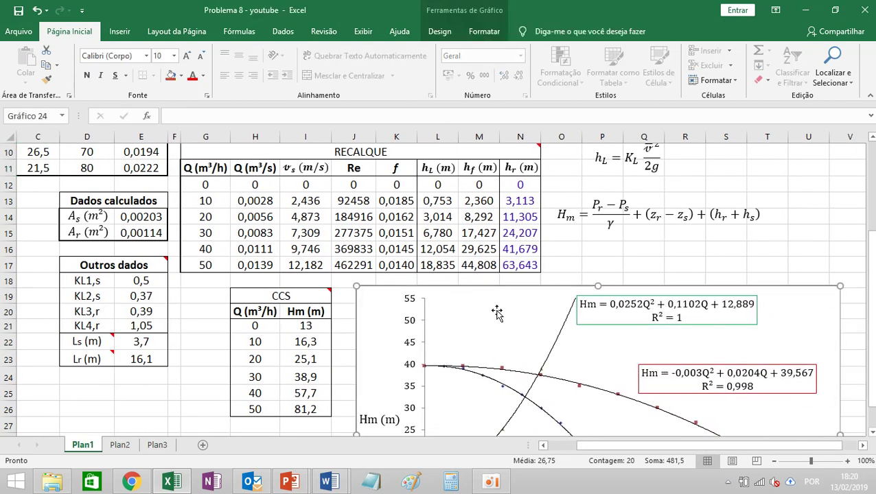
Step: Examine the single-pump (1 bomba) curve and its fitted equation in the chart, and return to the CCB table
scroll(498, 310, down, 1)
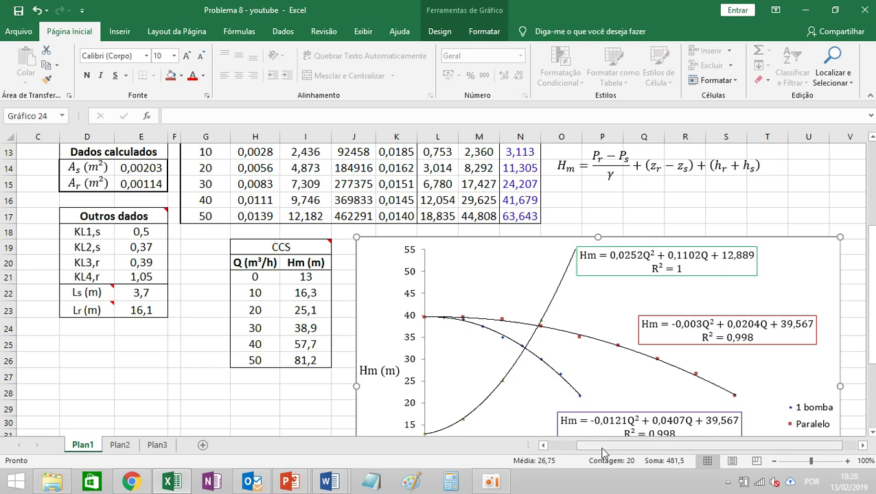
drag(591, 443, 512, 445)
scroll(676, 399, down, 1)
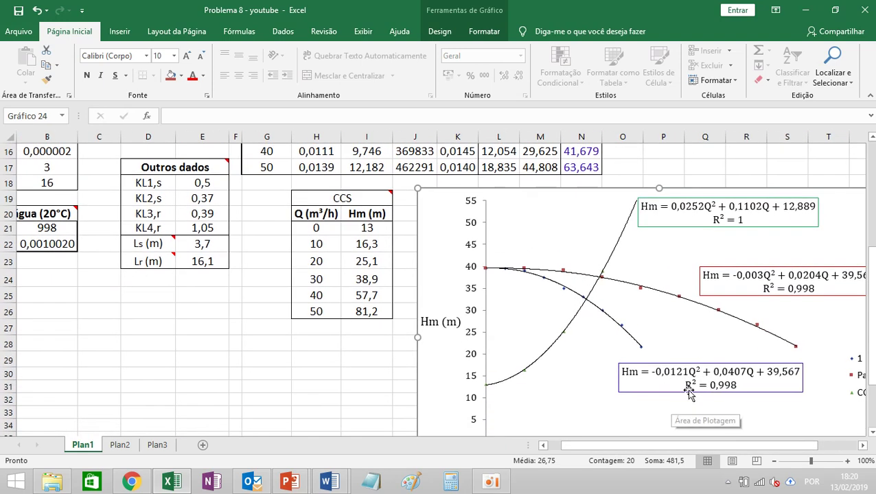
drag(680, 442, 663, 446)
scroll(364, 272, up, 5)
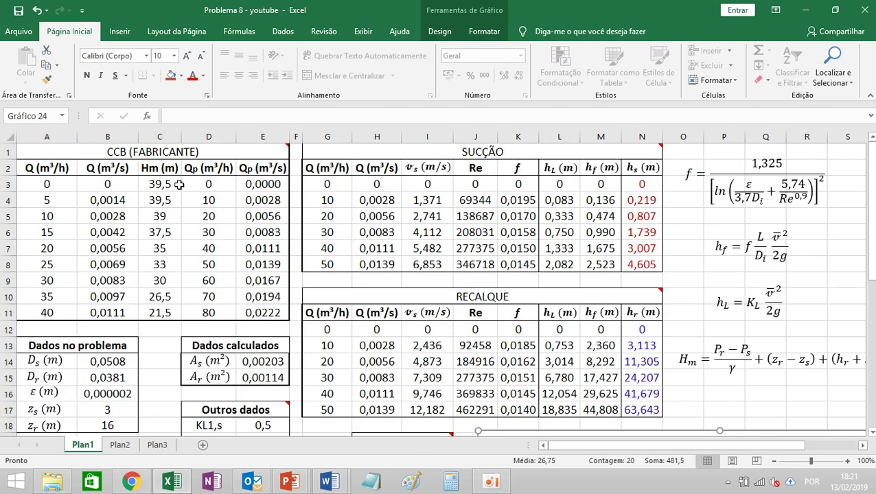
Step: Highlight the Qp (m³/h) and Hm (m) columns of the CCB table together as the parallel association data
click(207, 168)
drag(207, 168, 216, 314)
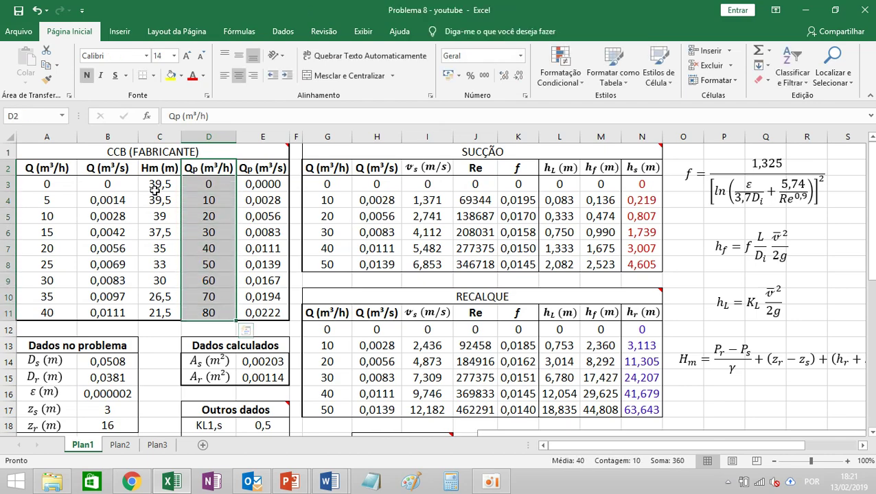
drag(154, 169, 166, 309)
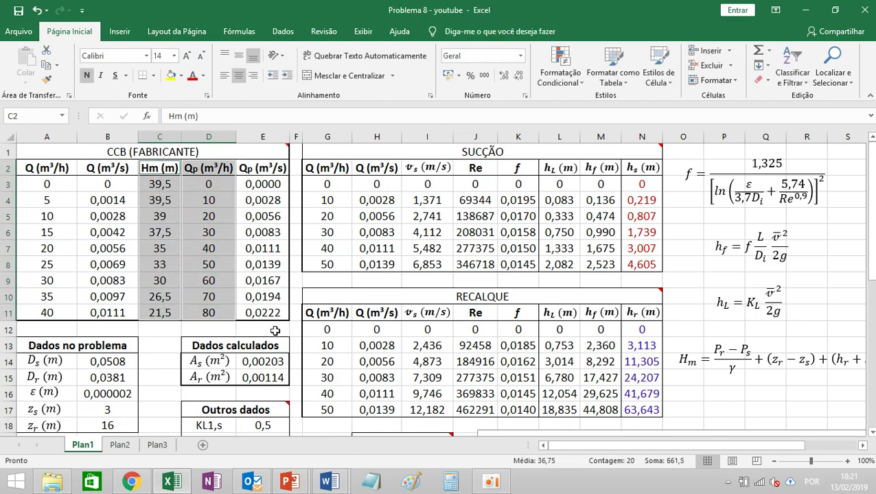
Step: Examine the Paralelo curve and its equation in the chart against the single-pump and system curves and the data tables
scroll(648, 357, down, 4)
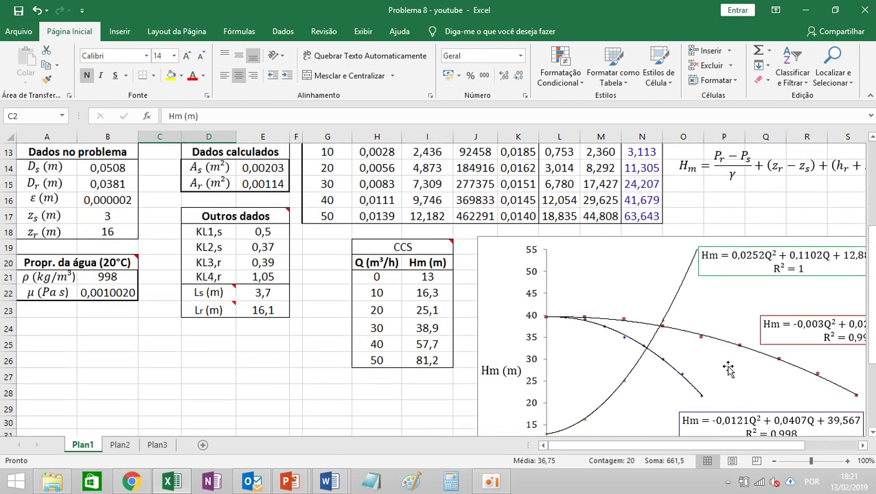
drag(646, 446, 685, 445)
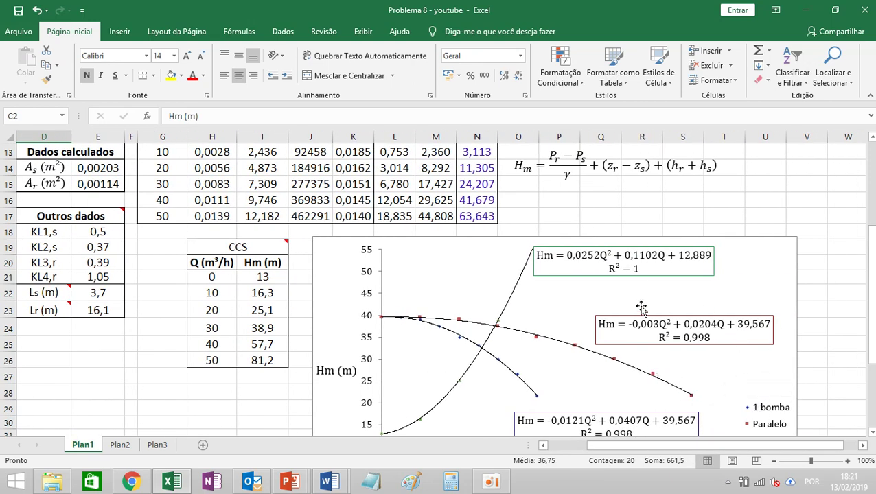
drag(710, 443, 673, 454)
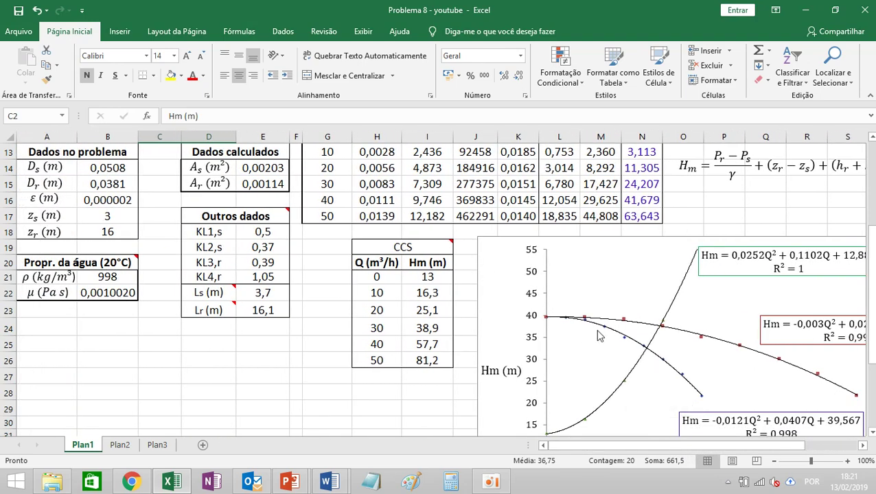
scroll(744, 329, down, 1)
scroll(745, 330, up, 1)
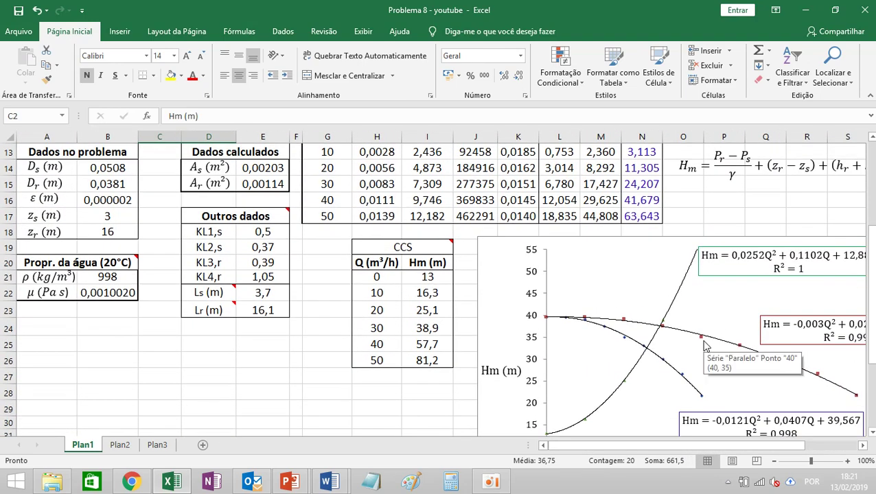
scroll(504, 247, up, 4)
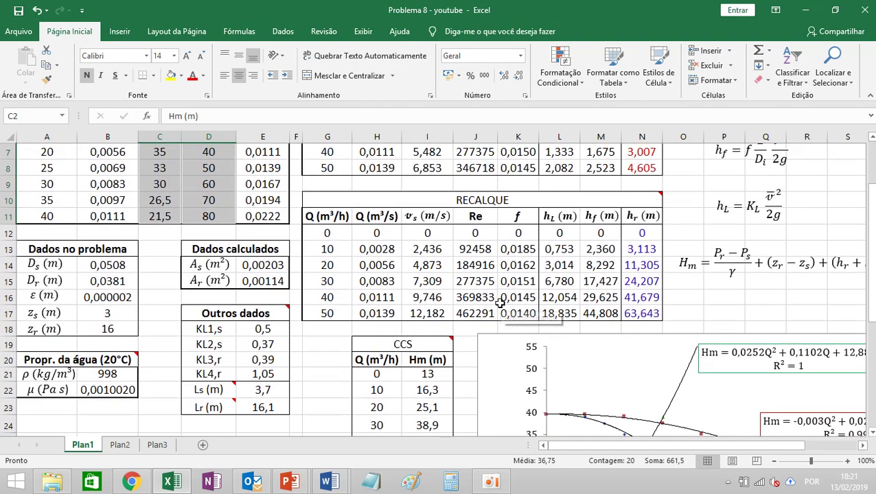
scroll(496, 306, down, 4)
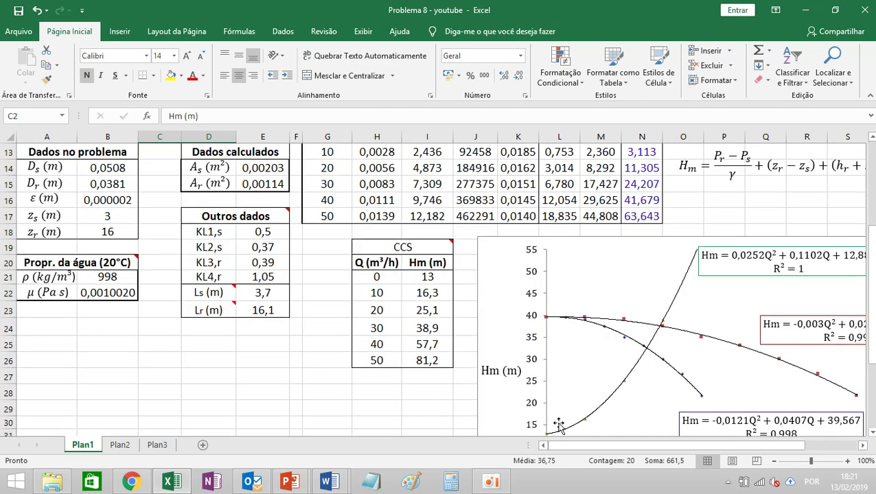
scroll(680, 307, up, 4)
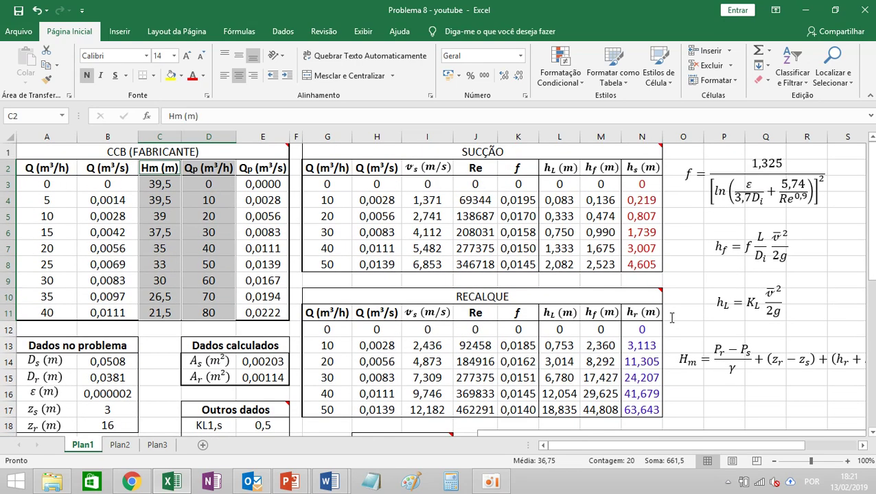
Step: Go through the flow values from 0 to 50 m³/h in the SUCÇÃO table's Q column, comparing them with the RECALQUE table
click(329, 184)
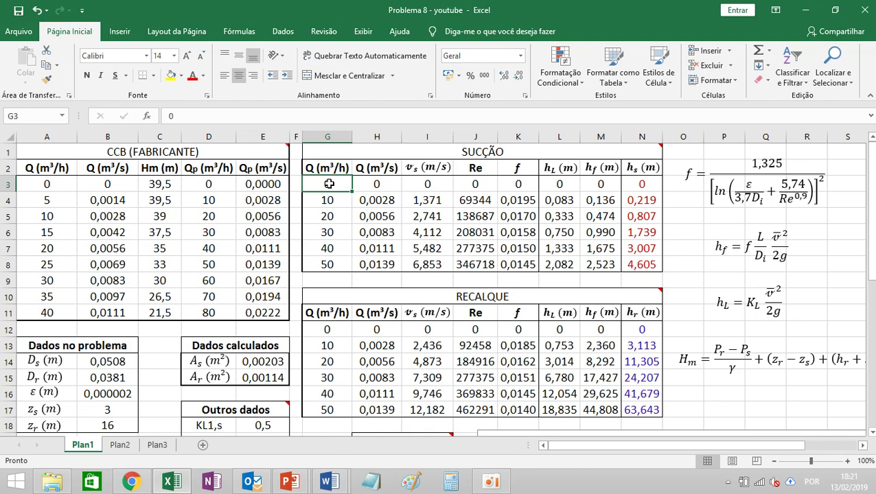
scroll(625, 289, down, 2)
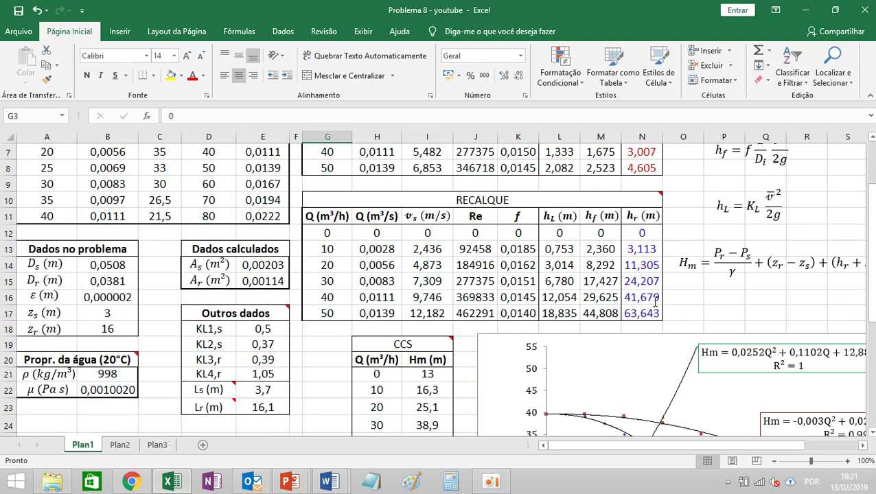
scroll(352, 255, up, 2)
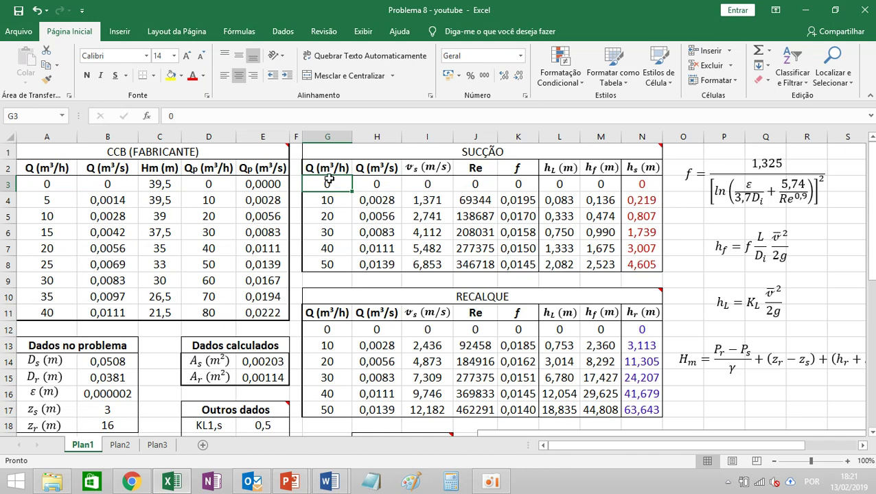
click(329, 201)
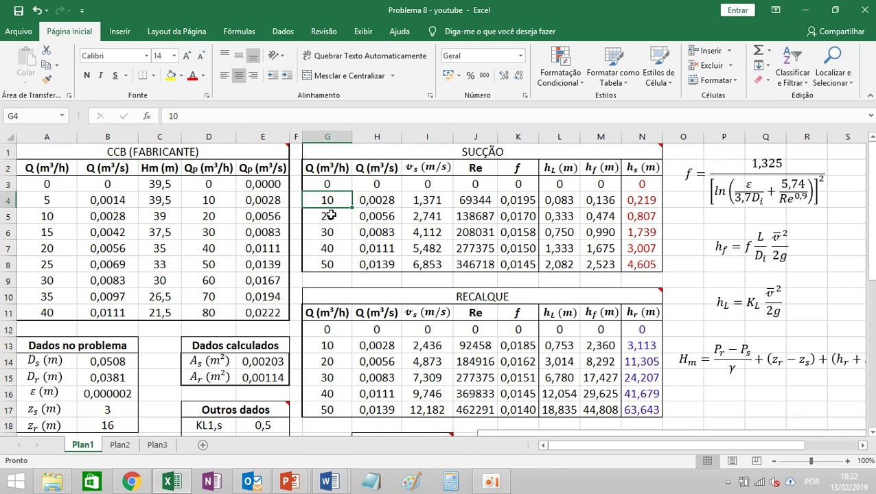
click(331, 216)
key(Down)
key(Down)
key(Down)
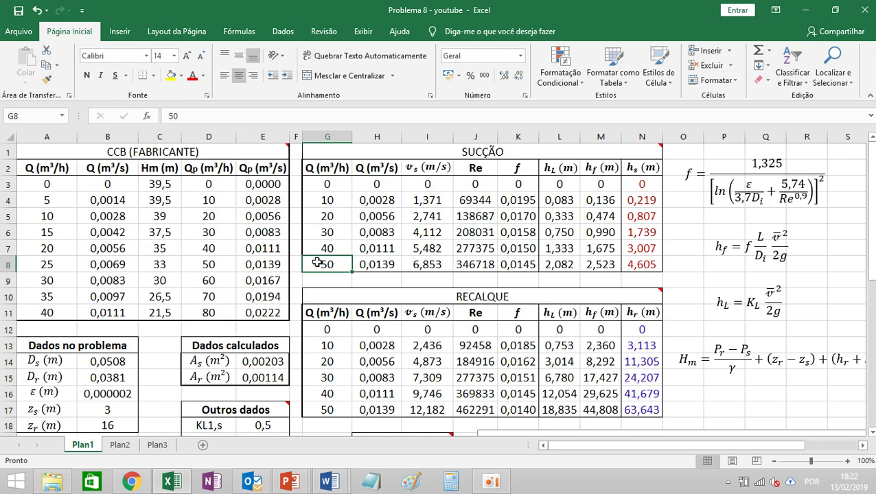
Step: Inspect the velocity formula in I4 and the velocity values for 10 to 50 m³/h in the SUCÇÃO table
click(341, 201)
click(425, 201)
drag(427, 201, 430, 264)
click(431, 201)
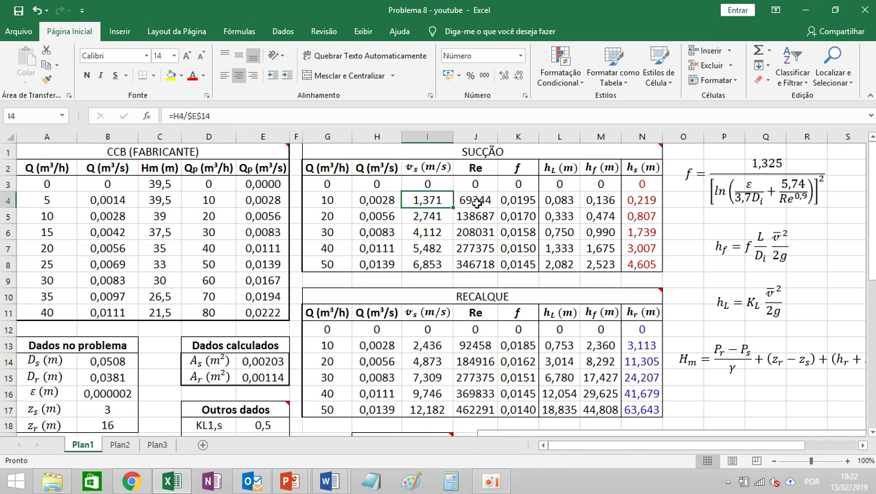
Step: Inspect the Reynolds number formula in J4 and the friction factor formula in K4 of the SUCÇÃO table
drag(473, 199, 478, 262)
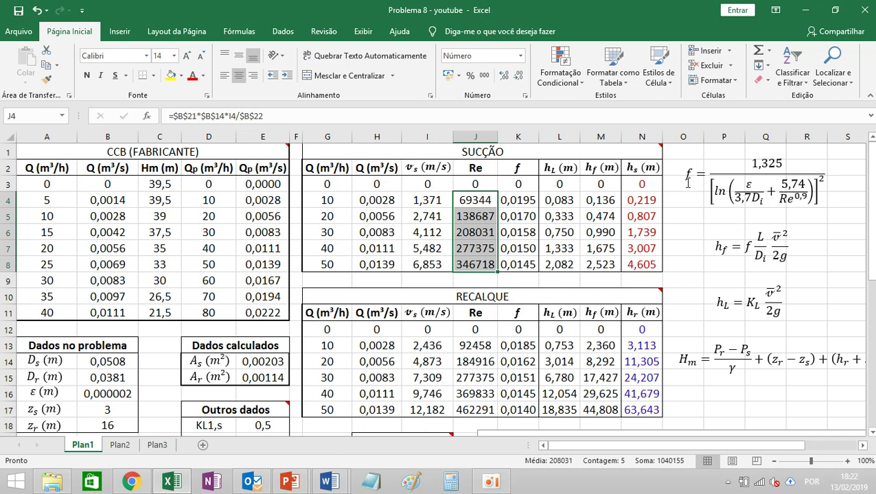
click(458, 197)
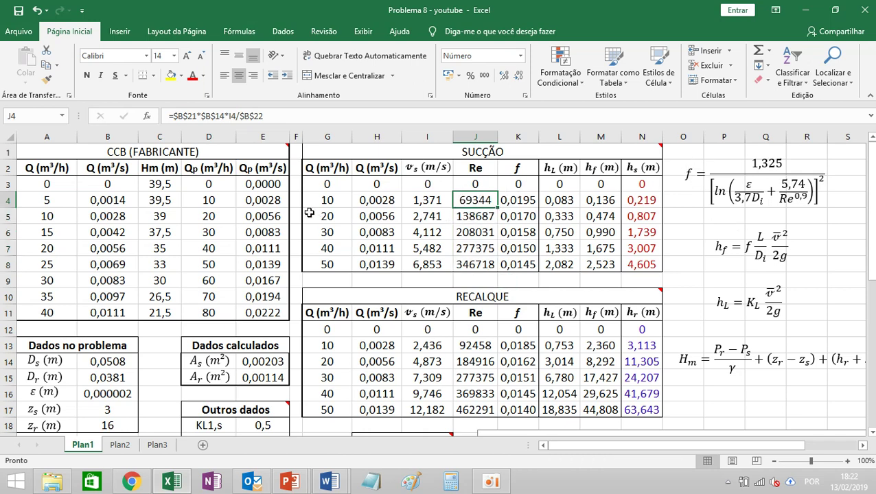
click(516, 199)
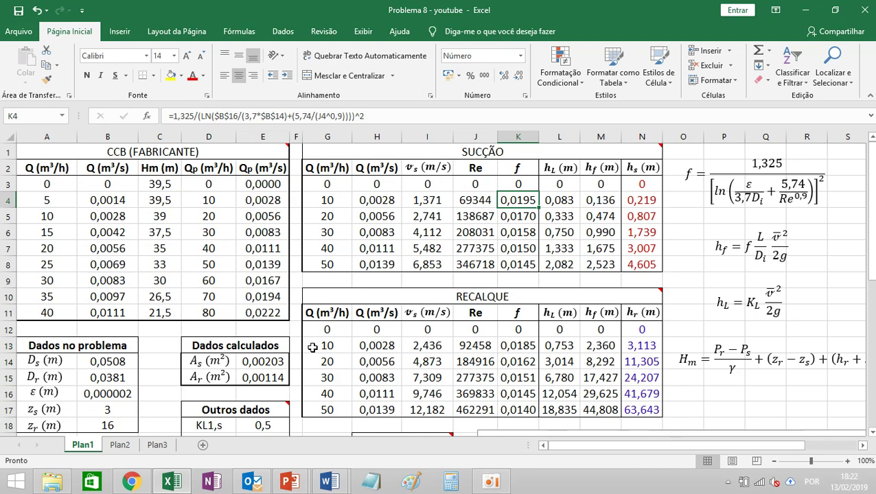
Step: Highlight the local loss coefficients KL1,s to KL4,r in the Outros dados table
scroll(263, 354, down, 2)
drag(256, 331, 261, 376)
scroll(724, 371, up, 2)
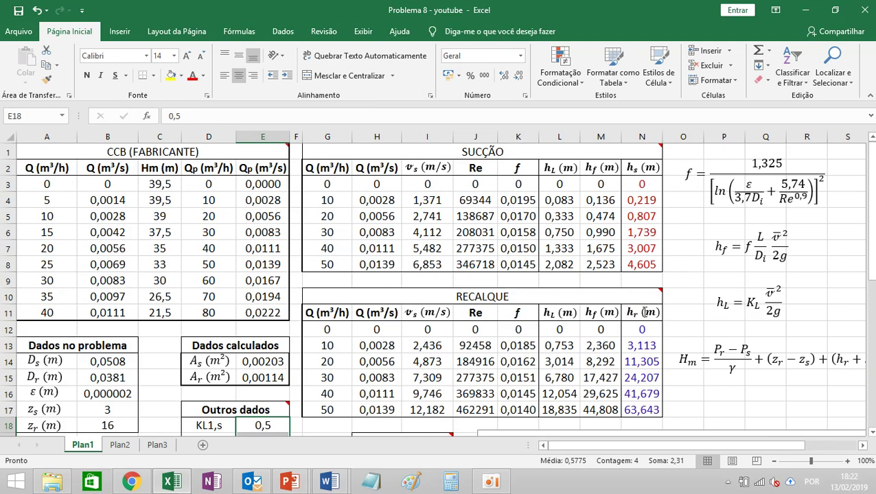
Step: Inspect the total suction head loss formulas in cells N4 to N8 of the SUCÇÃO table
click(635, 198)
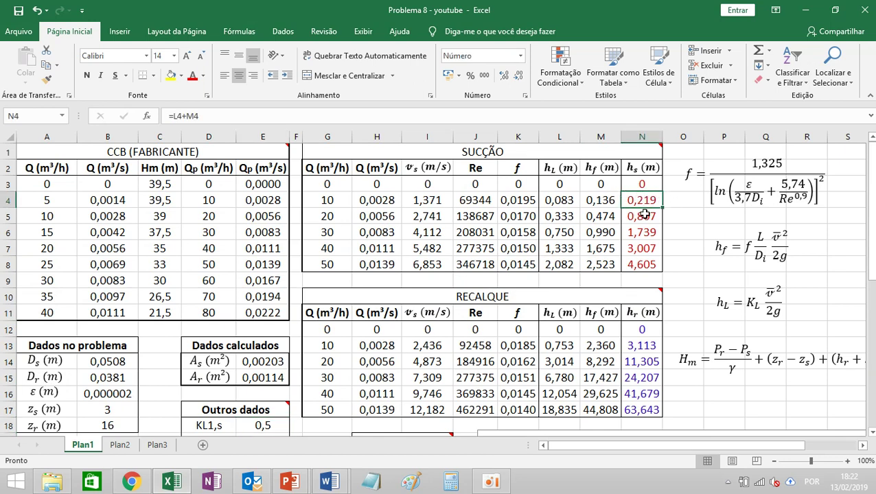
click(644, 215)
click(645, 235)
click(644, 250)
click(643, 263)
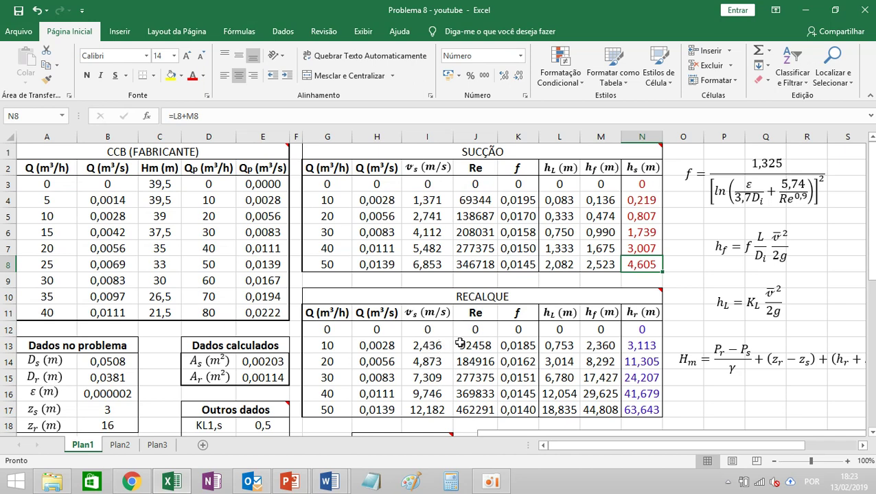
Step: Inspect the friction factor formula in K13 of the RECALQUE table and view the full Hm energy balance equation
drag(474, 345, 522, 363)
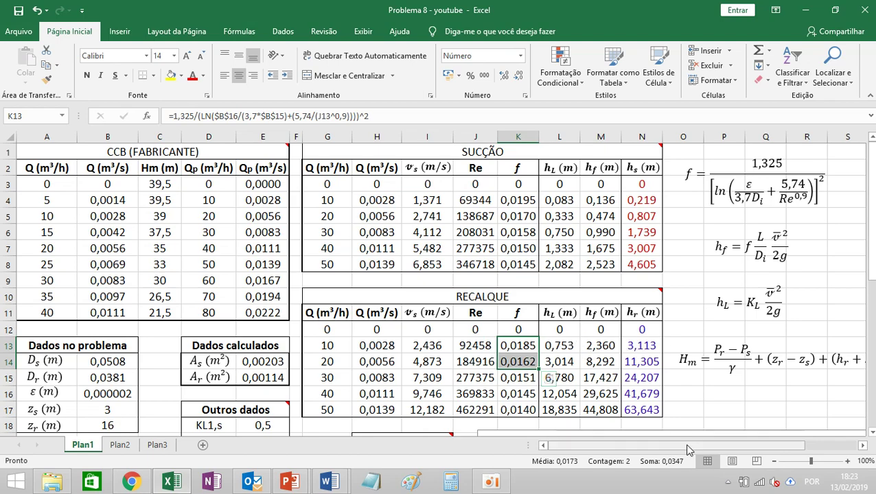
scroll(692, 437, right, 3)
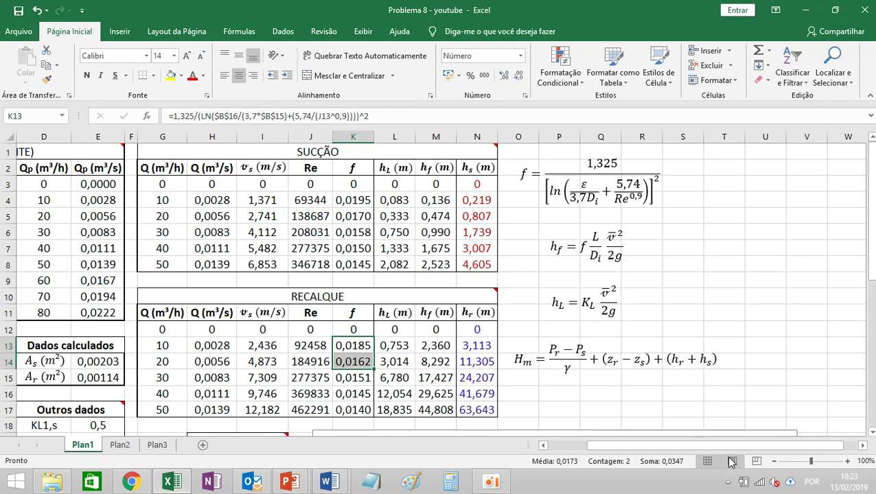
drag(725, 447, 683, 447)
Step: Review the CCS table's comment and its Q and Hm columns, and examine the system curve with its equation in the chart
scroll(547, 366, down, 3)
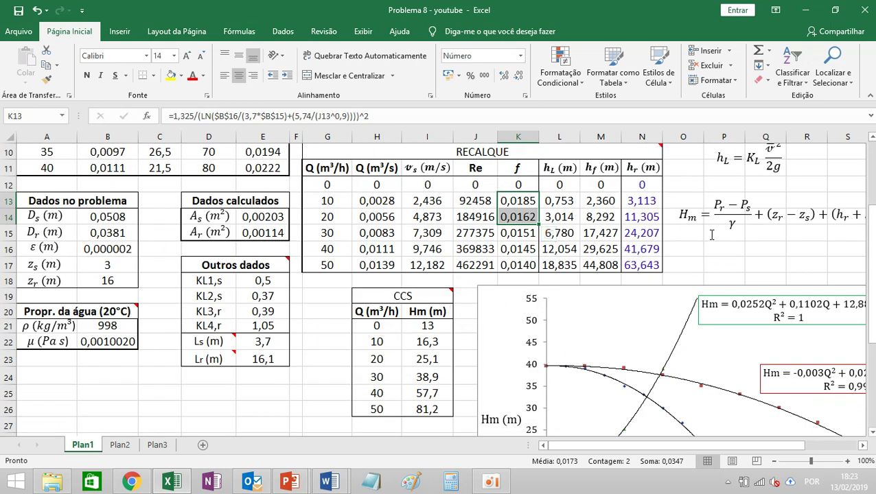
drag(426, 325, 426, 410)
mouse_move(401, 294)
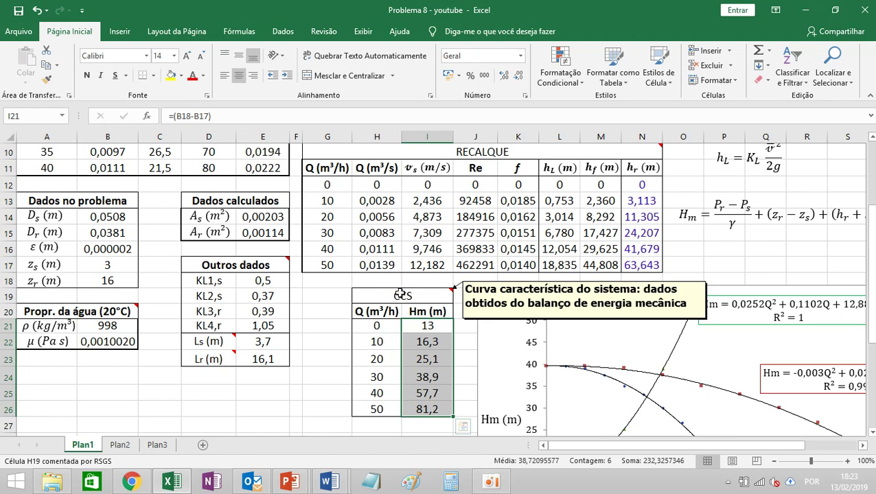
drag(377, 326, 376, 409)
drag(422, 321, 427, 409)
scroll(764, 371, down, 2)
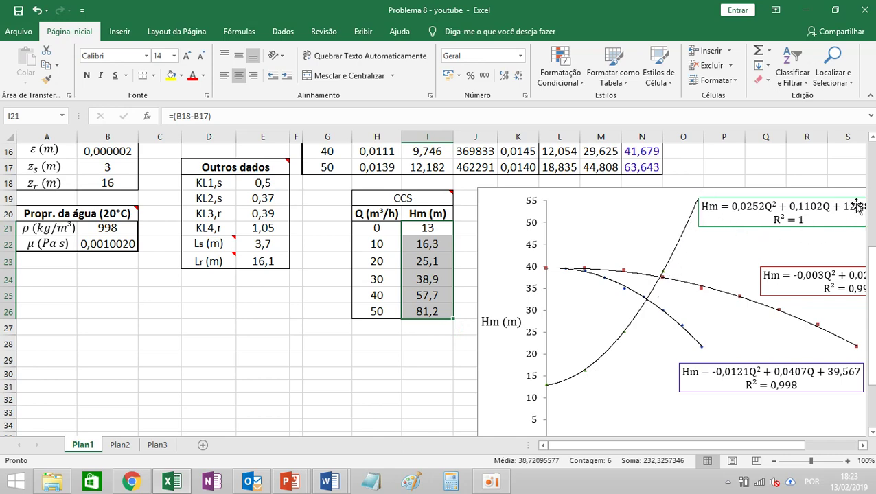
mouse_move(723, 449)
mouse_down()
mouse_move(740, 455)
mouse_move(721, 458)
mouse_move(738, 457)
mouse_up()
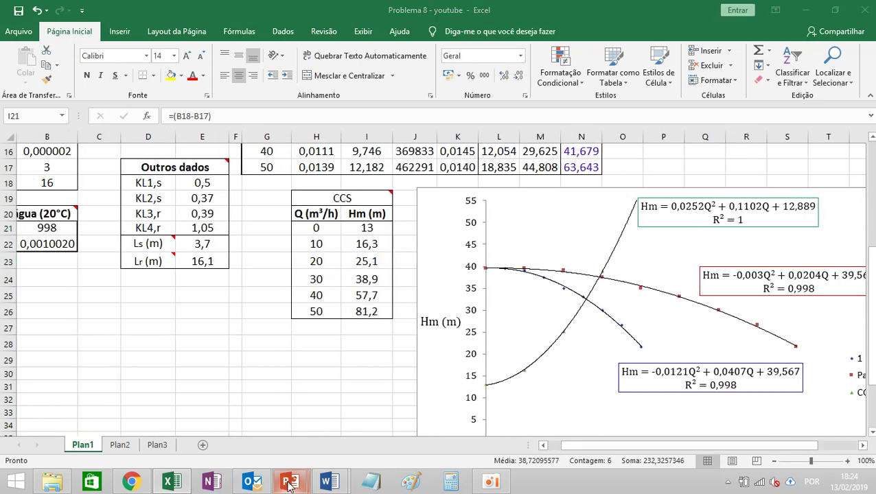
Step: Switch to the PowerPoint slide show and advance to the slide with the system, individual pump and association curve equations
mouse_move(289, 481)
click(358, 431)
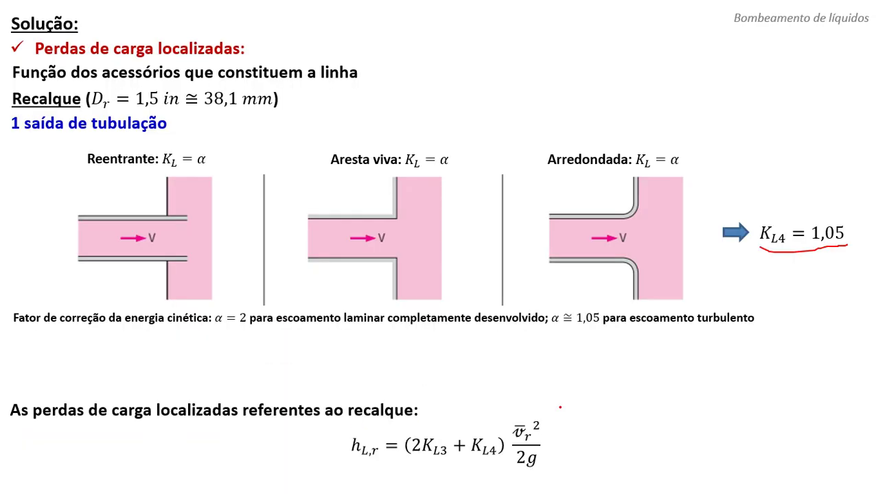
key(Right)
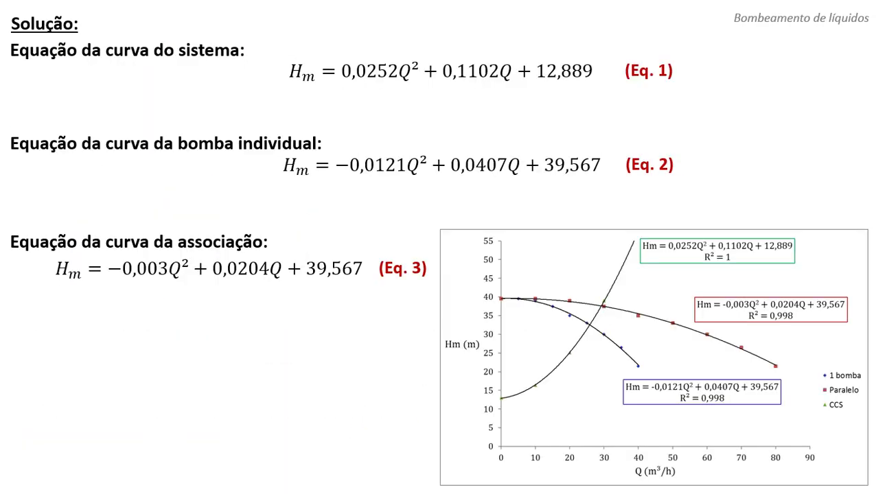